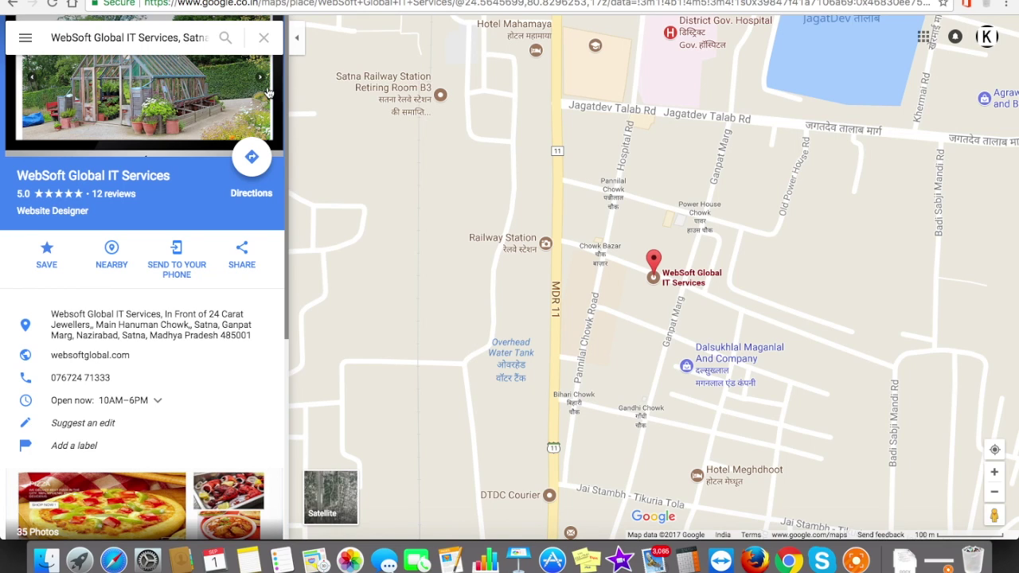
# Step: Search for 'IND infotech pvt ltd' and, finding no listing, choose to add it as a missing place
pyautogui.click(265, 38)
pyautogui.click(160, 37)
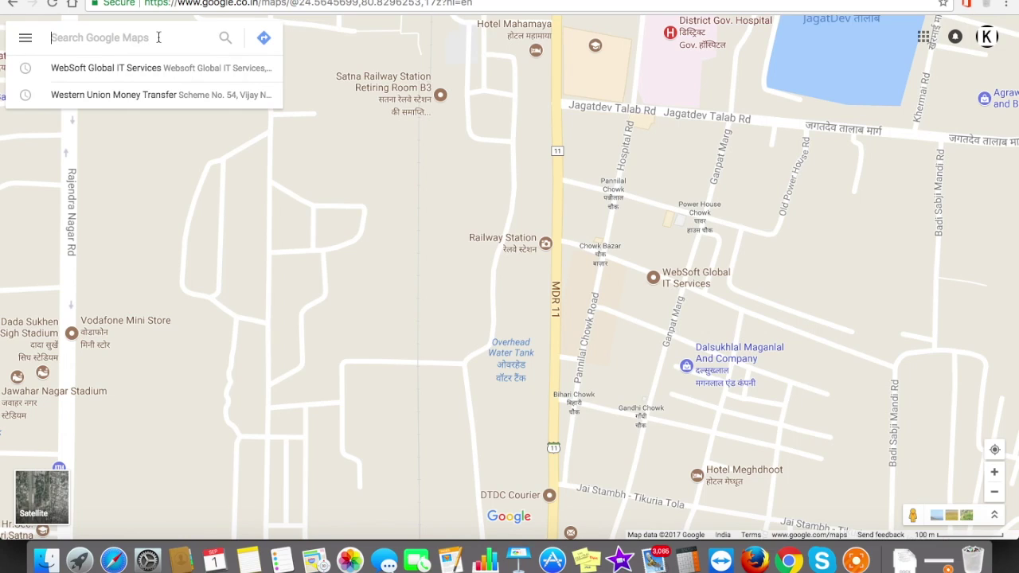
pyautogui.write('IND ')
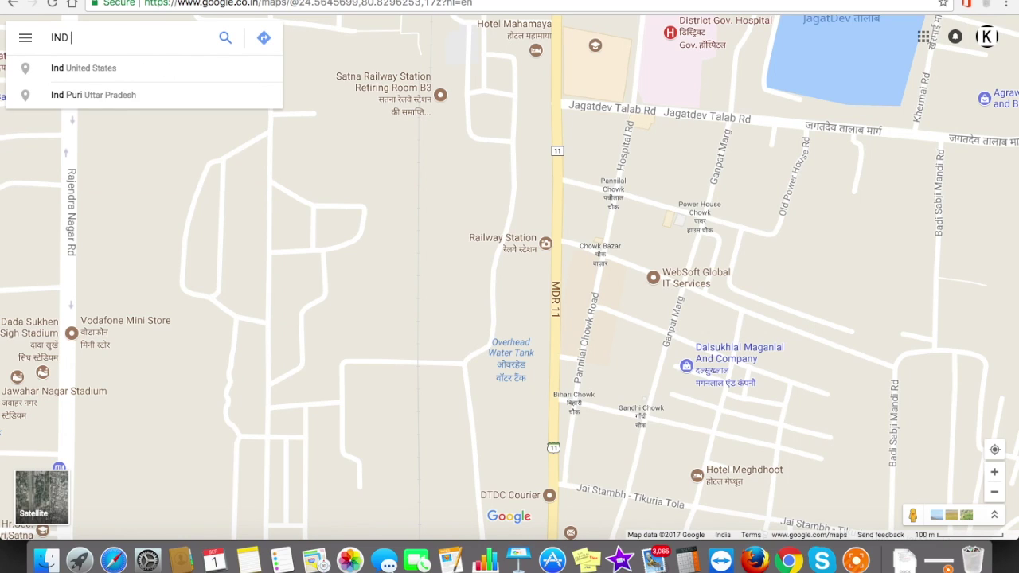
pyautogui.write('infotech pvt l')
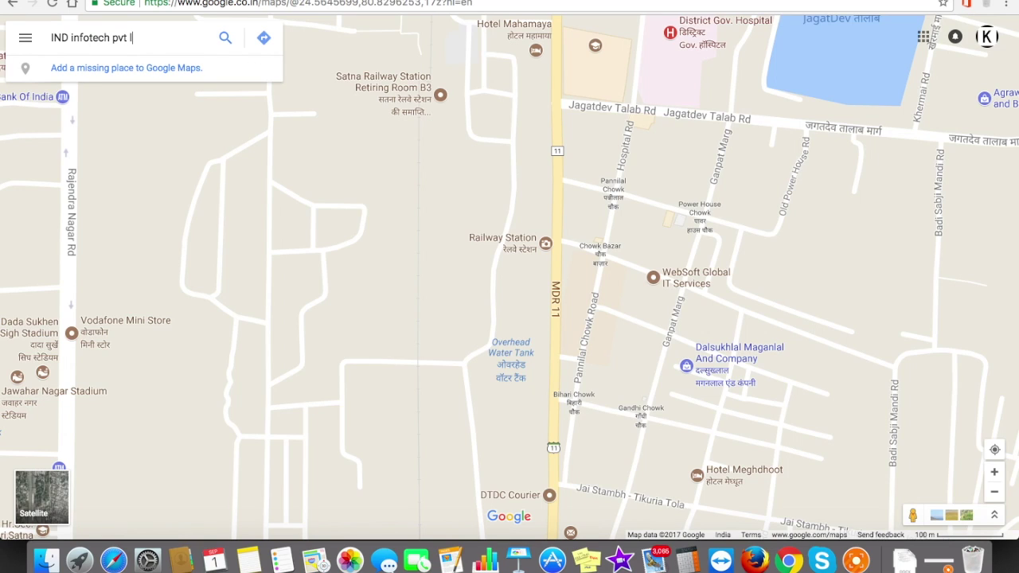
pyautogui.write('td')
pyautogui.click(99, 71)
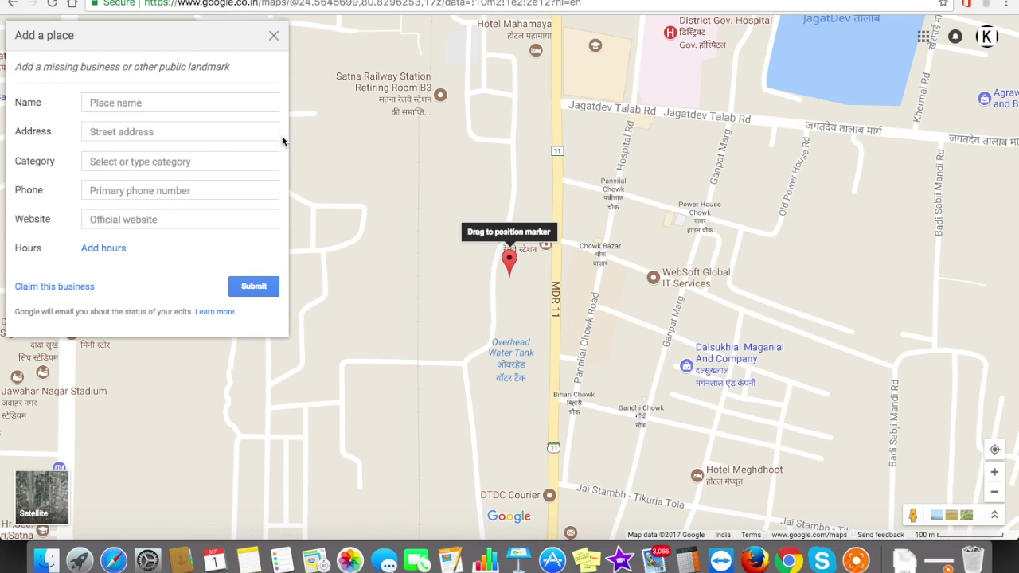
# Step: Paste 'IND INFOTECH PVT LTD' as the new place's name in the Add a place form
pyautogui.click(183, 105)
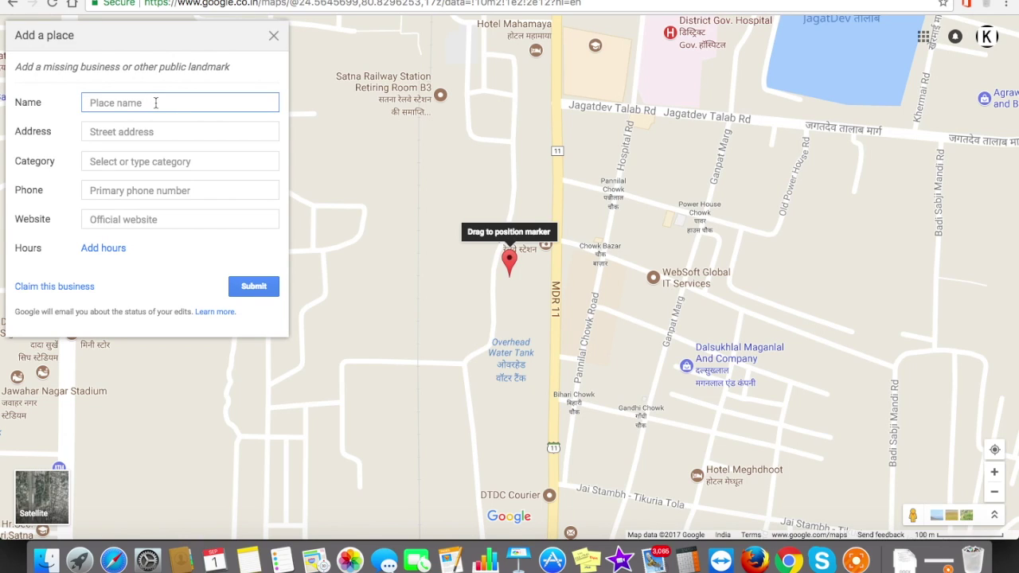
pyautogui.write('IND INFOTECH PVT LTD')
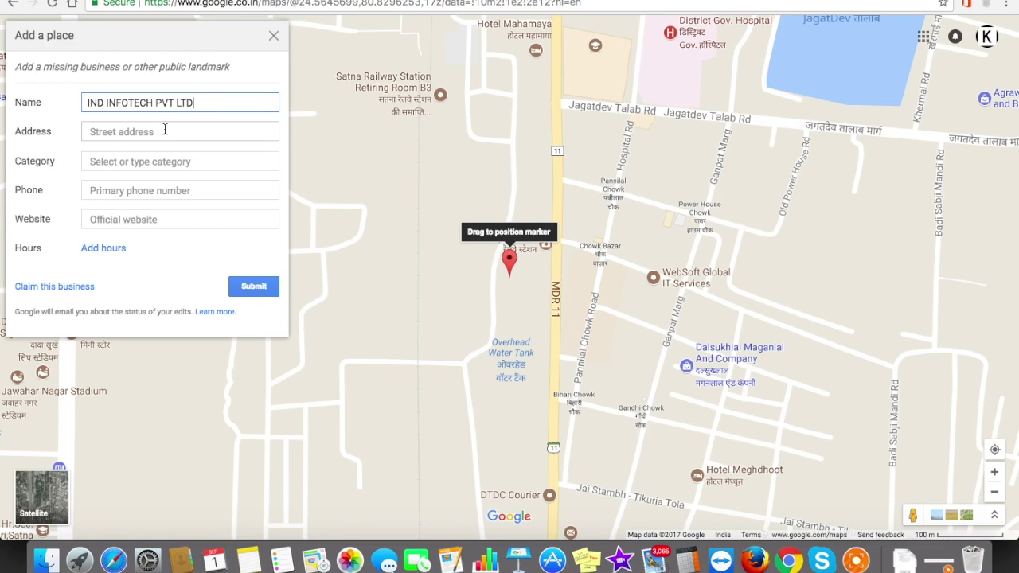
pyautogui.click(165, 131)
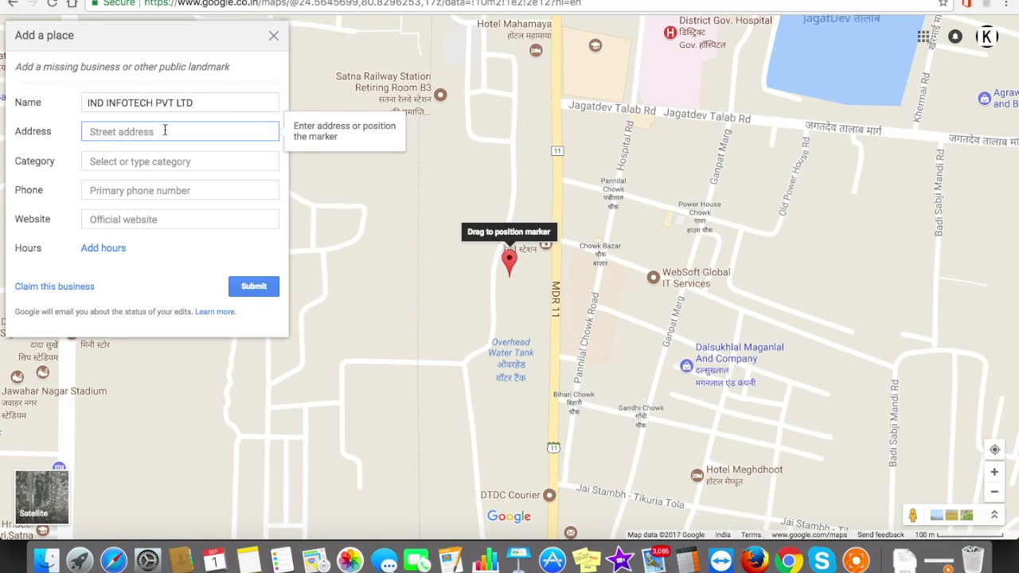
# Step: Set the address to the New Ashok Nagar Road suggestion and move the pin near Sangam Gali
pyautogui.write('Ne')
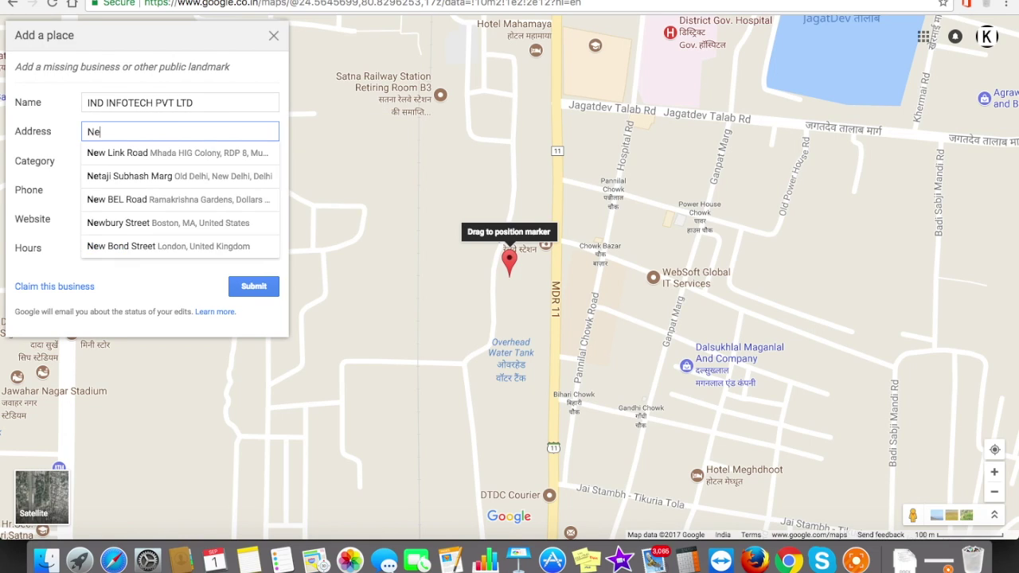
pyautogui.write('w Delhi')
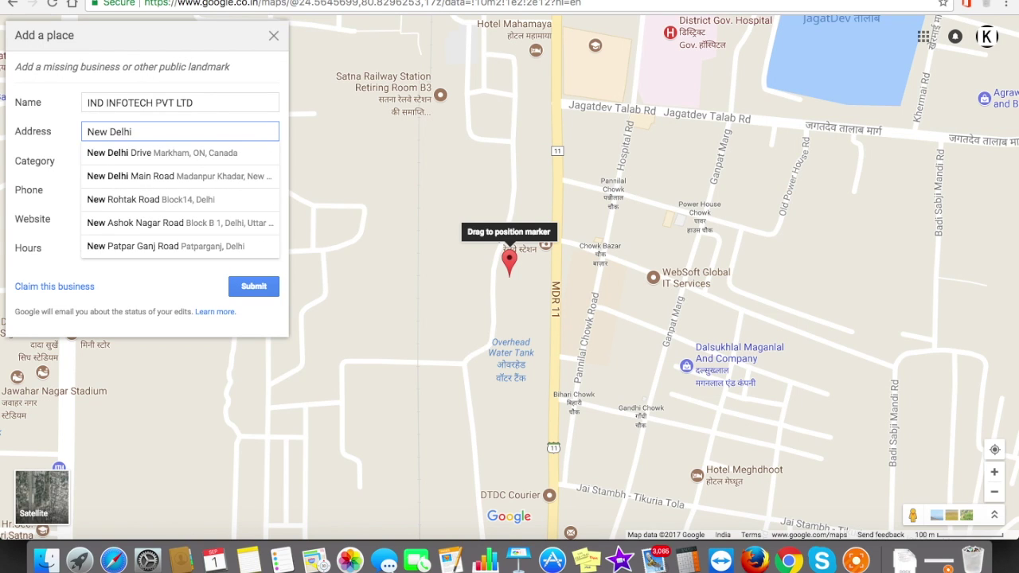
pyautogui.click(162, 224)
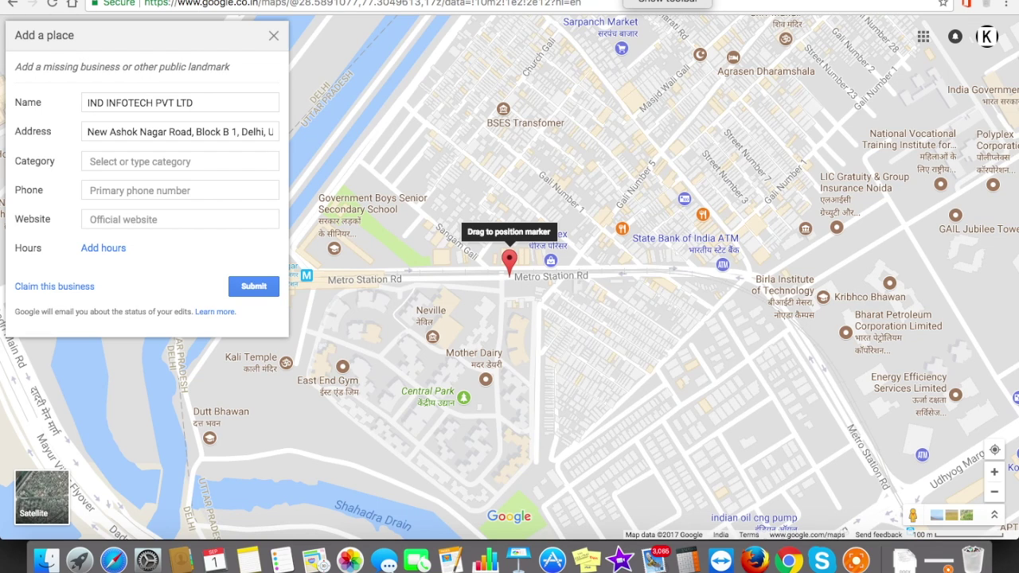
pyautogui.moveTo(509, 260)
pyautogui.mouseDown()
pyautogui.moveTo(444, 225)
pyautogui.moveTo(402, 162)
pyautogui.moveTo(365, 167)
pyautogui.mouseUp()
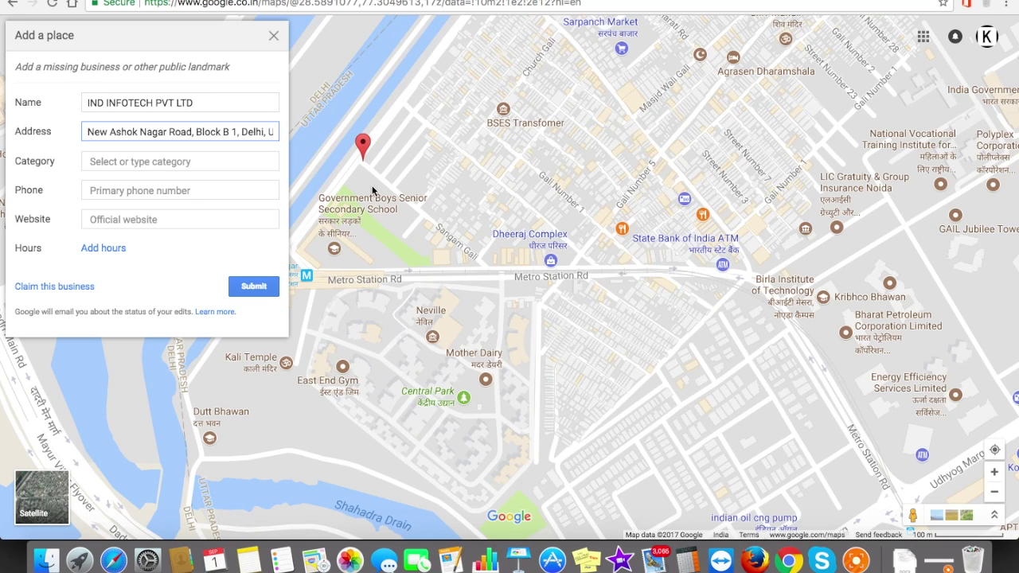
pyautogui.click(188, 161)
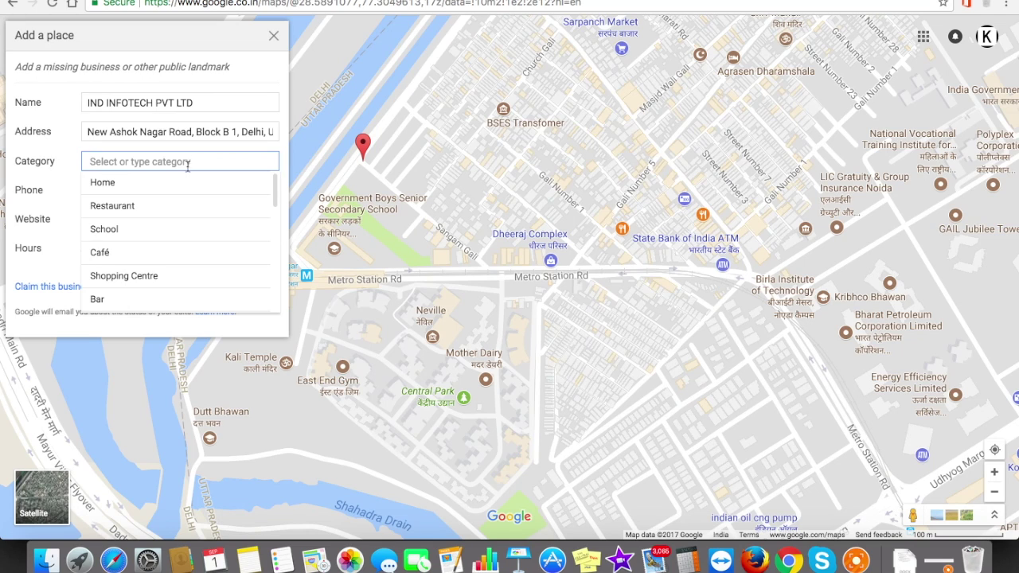
pyautogui.click(154, 211)
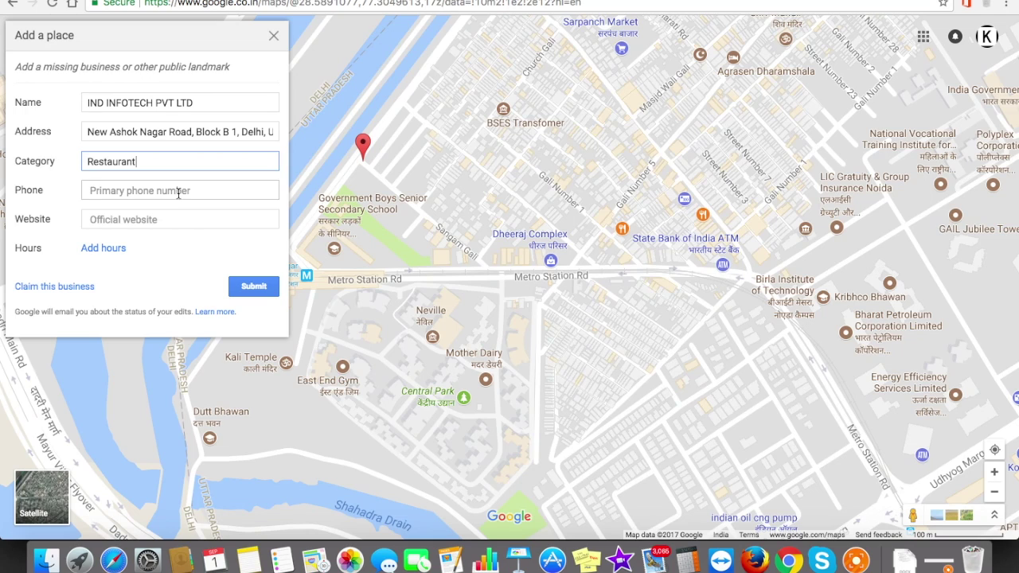
pyautogui.click(178, 193)
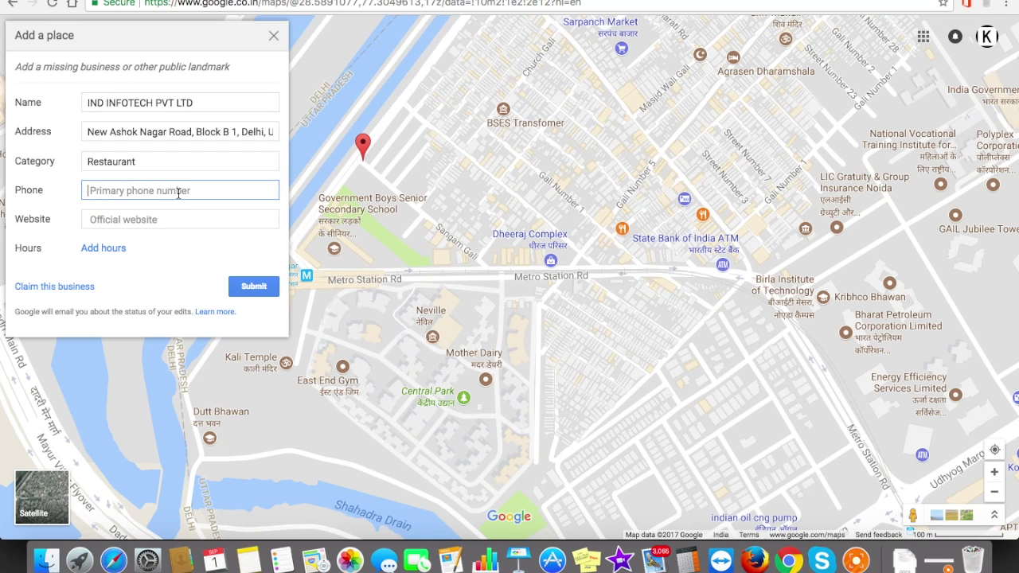
pyautogui.write('91')
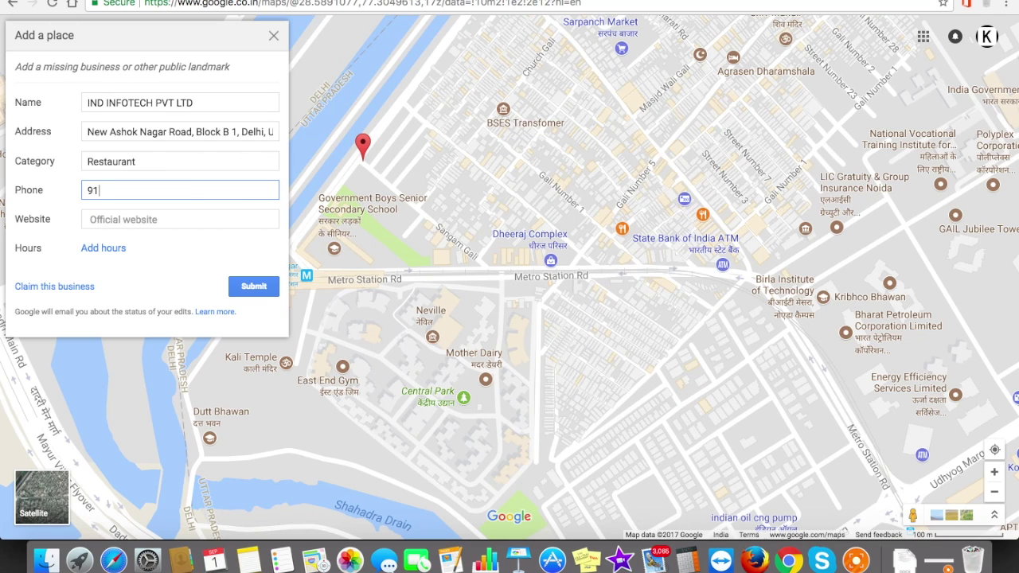
pyautogui.write('11234567')
pyautogui.click(177, 220)
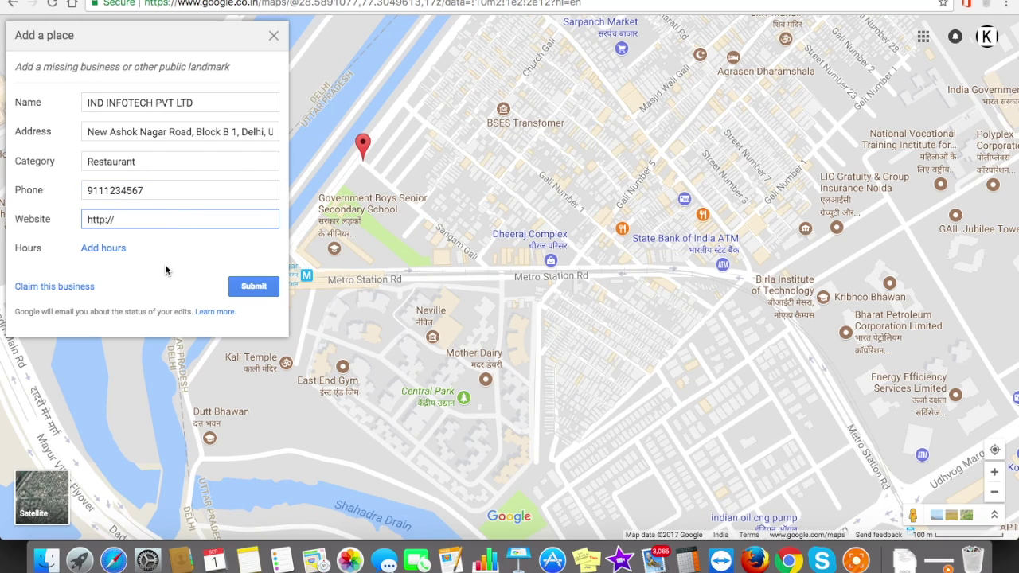
pyautogui.write('www.websoftglobal.co.uk')
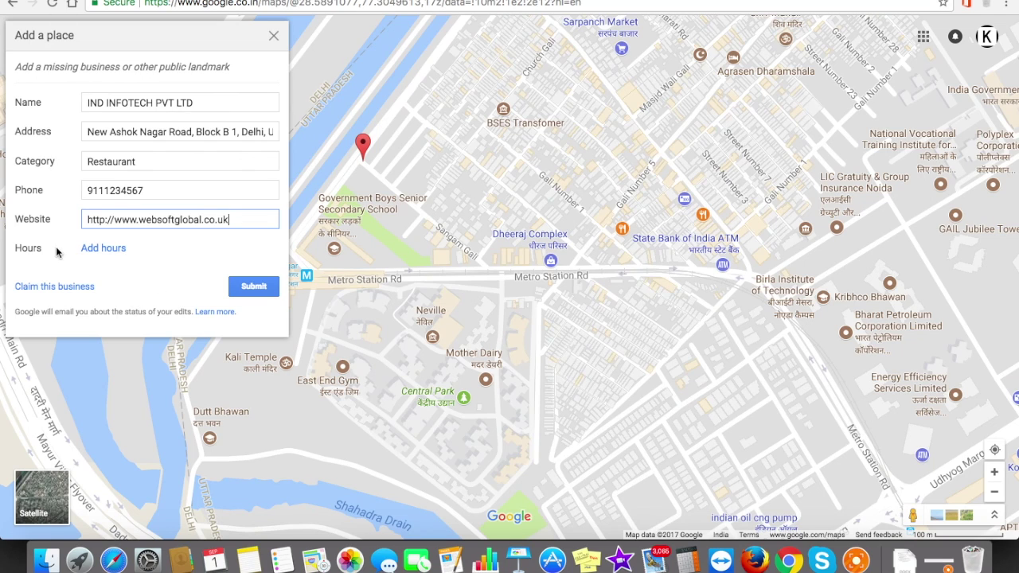
# Step: Add then remove an opening-hours row, leaving hours unset, and submit the place
pyautogui.click(96, 252)
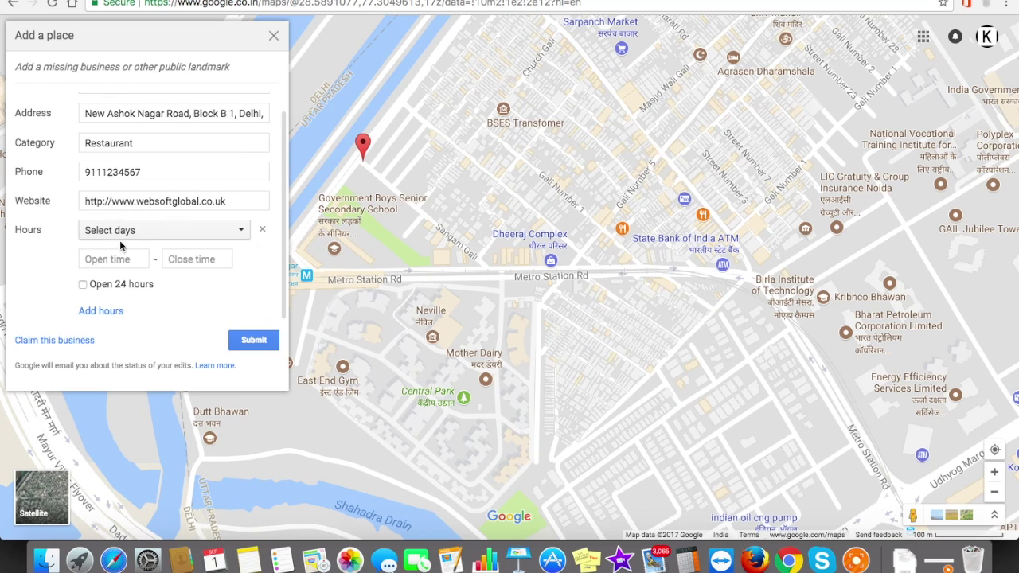
pyautogui.click(223, 231)
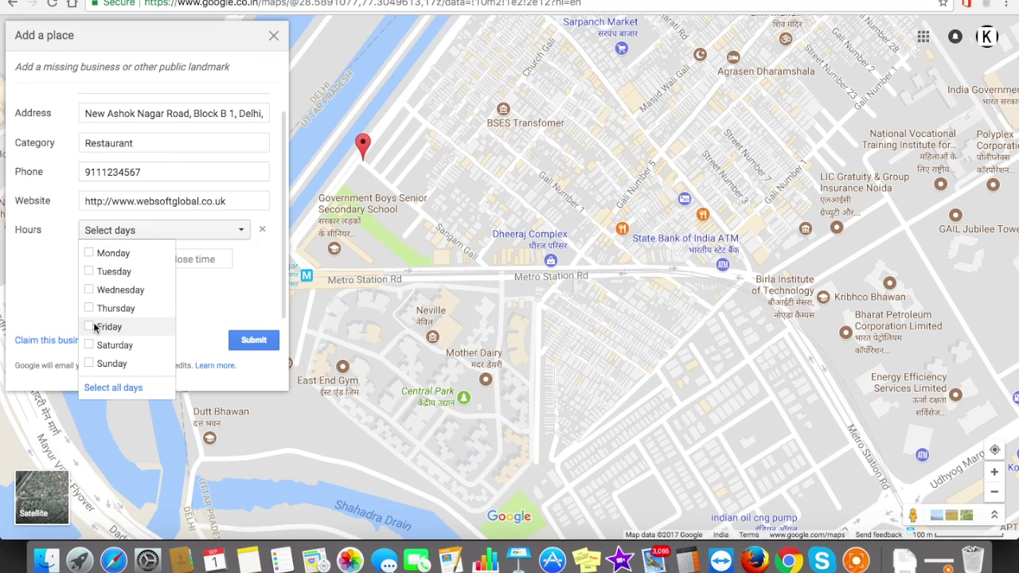
pyautogui.click(88, 254)
pyautogui.click(88, 254)
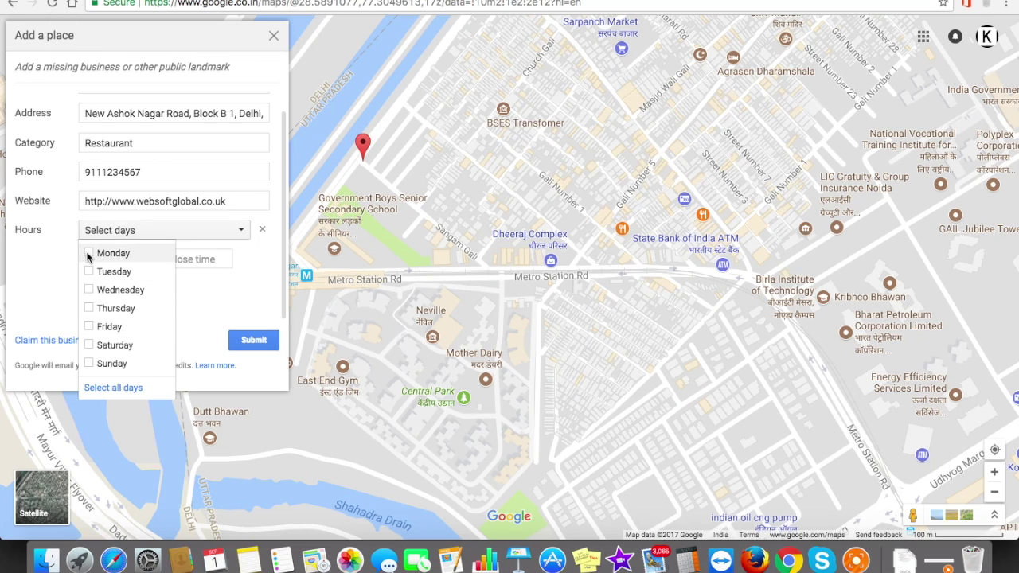
pyautogui.click(261, 251)
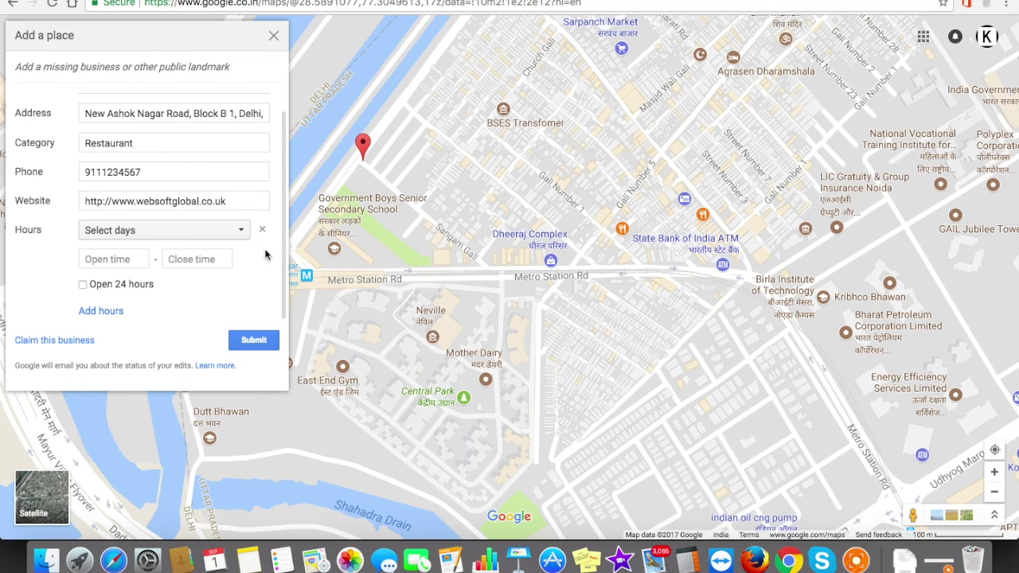
pyautogui.click(262, 230)
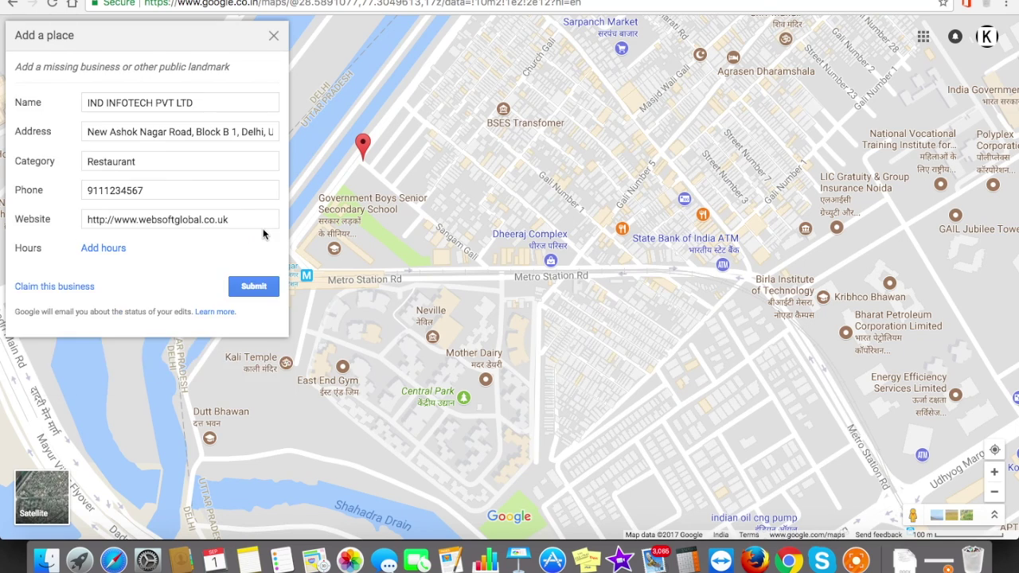
pyautogui.click(252, 286)
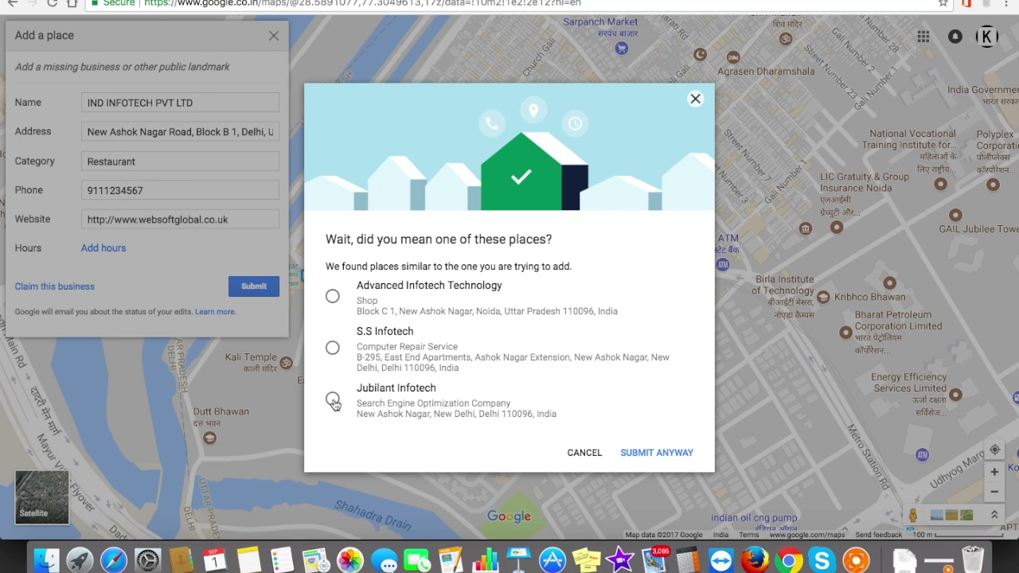
# Step: Choose SUBMIT ANYWAY past the similar-places check and review the thank-you note about the review e-mail
pyautogui.click(659, 453)
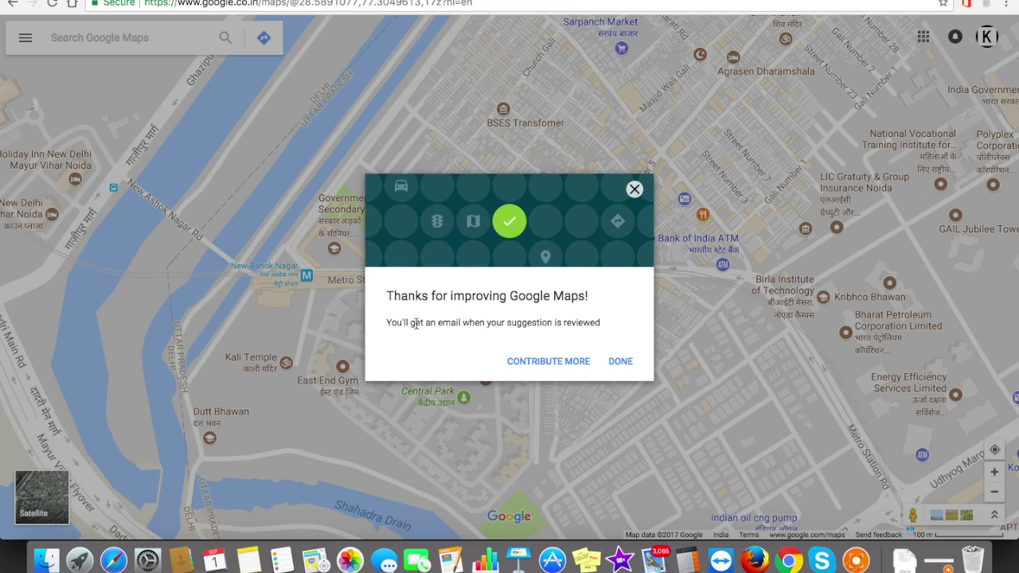
pyautogui.moveTo(387, 322); pyautogui.dragTo(566, 319)
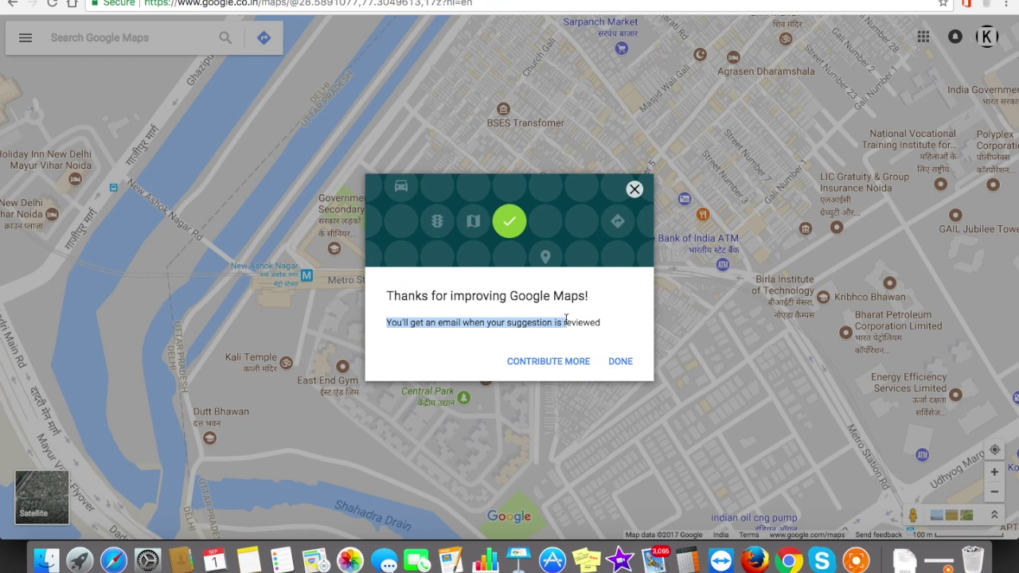
pyautogui.click(575, 325)
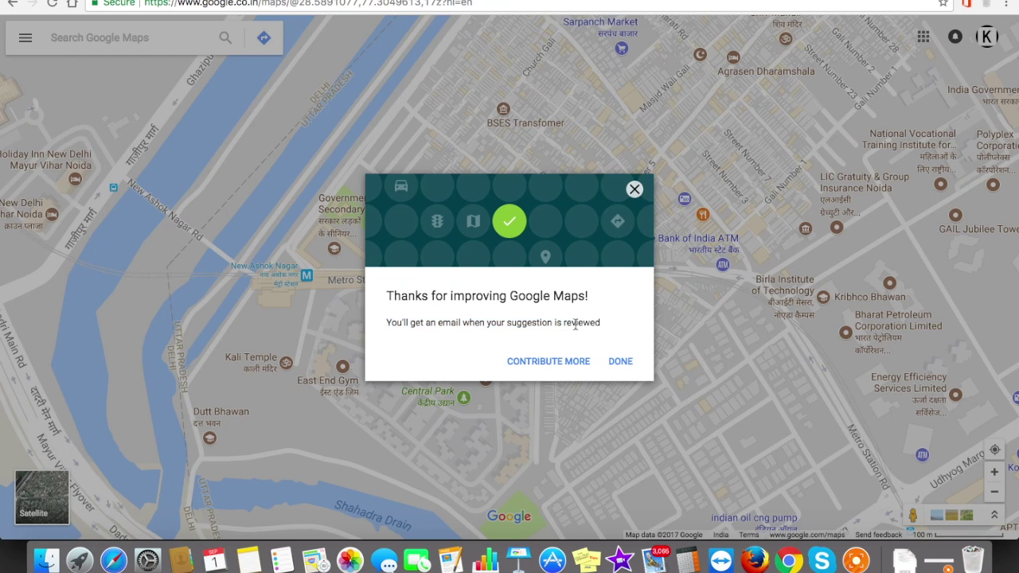